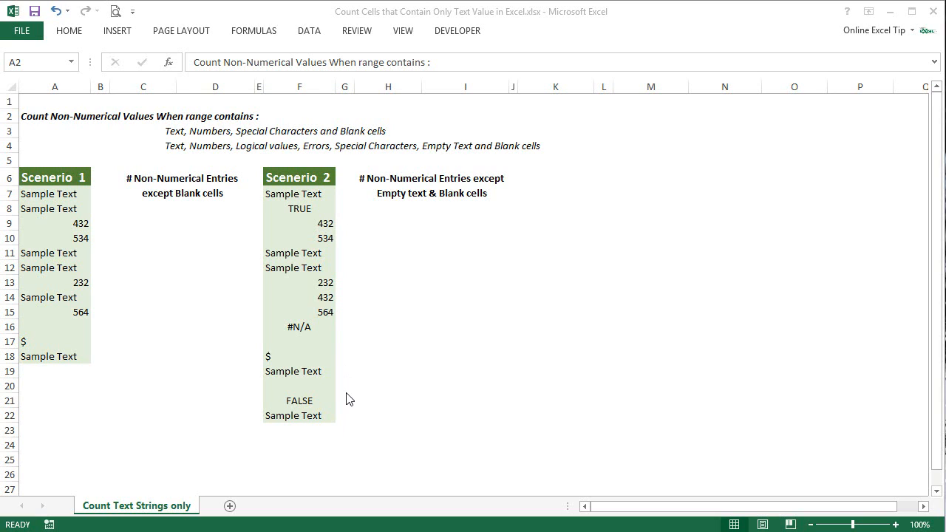
- Enter =COUNTA(A7:A18)-COUNT(A7:A18) in cell D8 to count Scenerio 1's non-numerical entries
{"action": "left_click", "coordinate": [233, 209]}
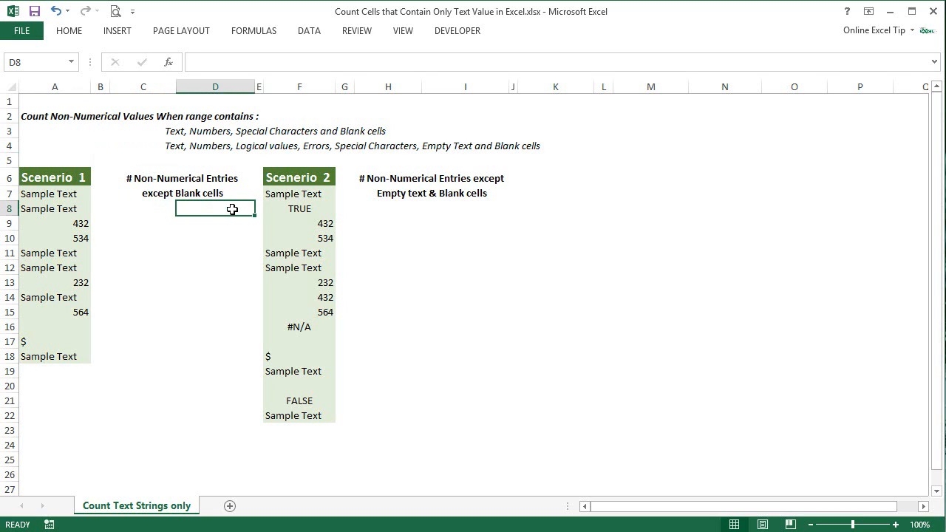
{"action": "type", "text": "=counta"}
{"action": "key", "text": "Tab"}
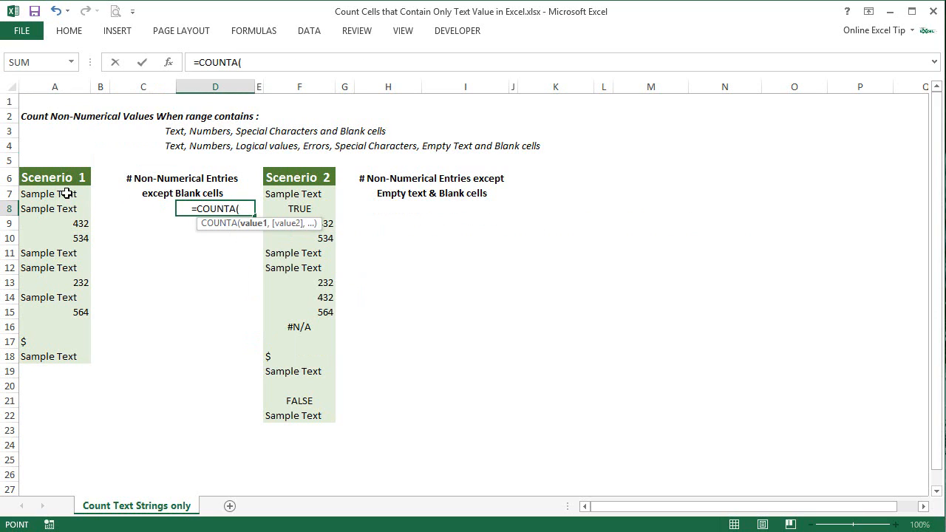
{"action": "left_click_drag", "start_coordinate": [67, 193], "coordinate": [56, 356]}
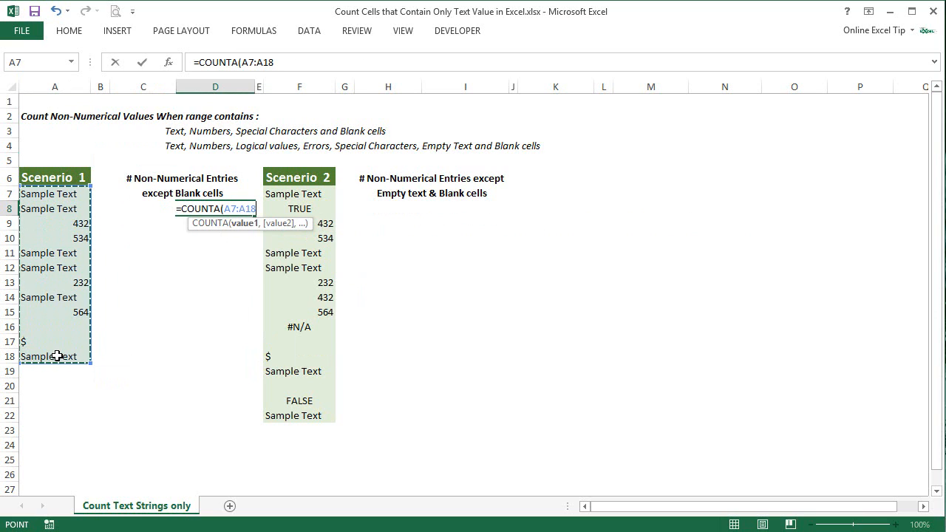
{"action": "type", "text": ")"}
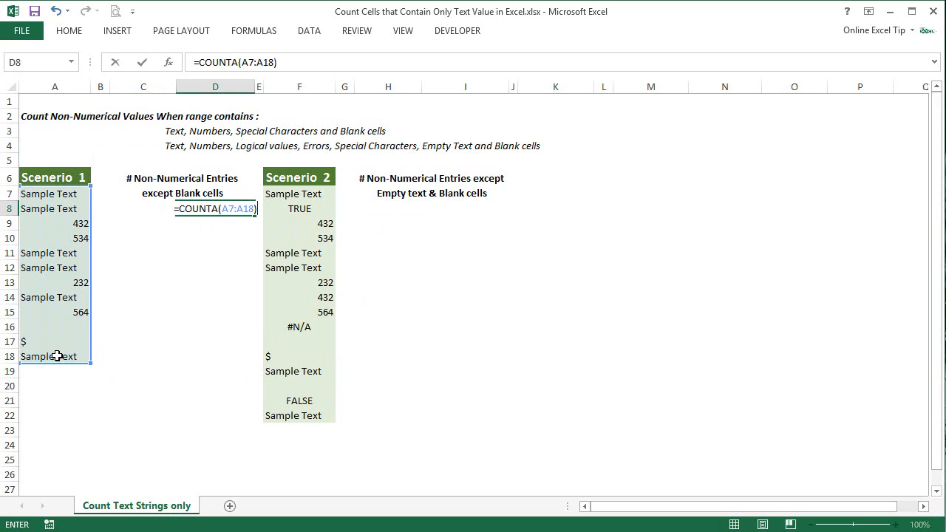
{"action": "type", "text": "-count"}
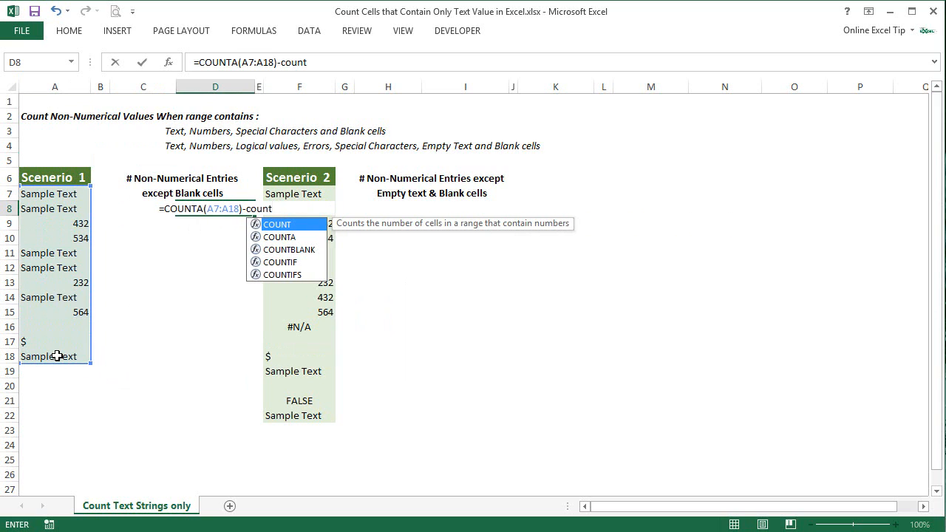
{"action": "key", "text": "Tab"}
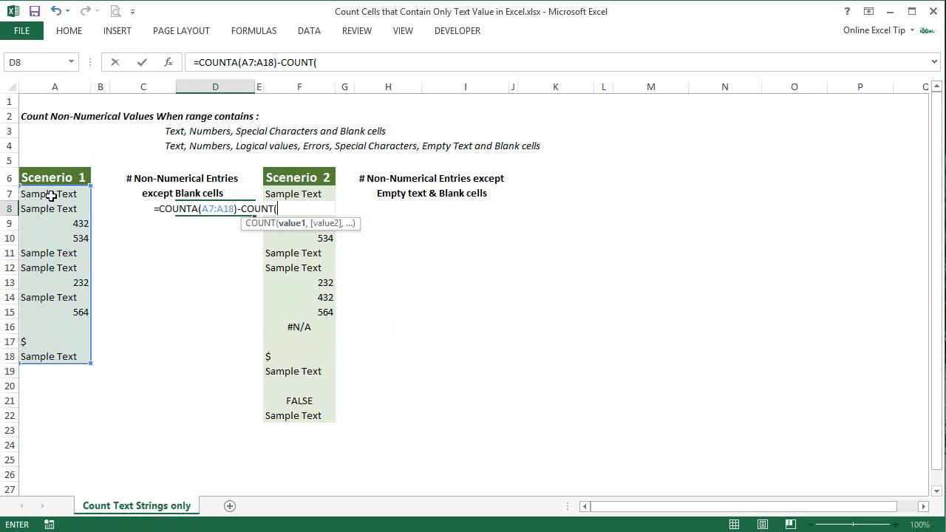
{"action": "left_click_drag", "start_coordinate": [51, 195], "coordinate": [41, 363]}
{"action": "type", "text": ")"}
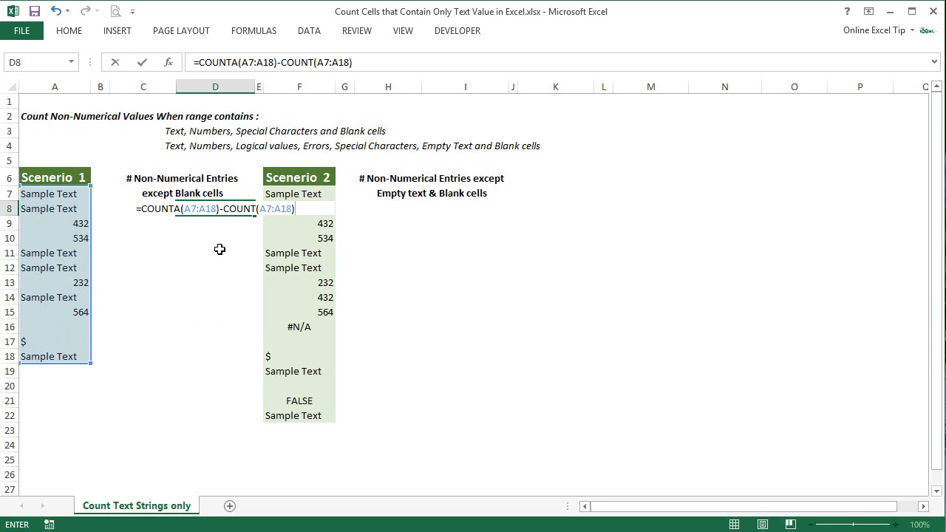
{"action": "key", "text": "Return"}
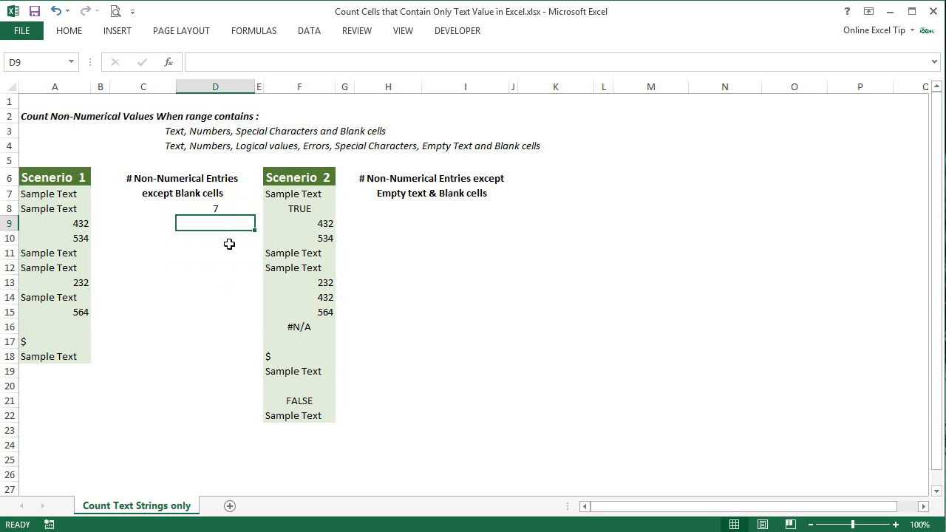
- Label cell C8 "Method 1" and cell C9 "Method 2"
{"action": "left_click", "coordinate": [159, 213]}
{"action": "type", "text": "Method 1"}
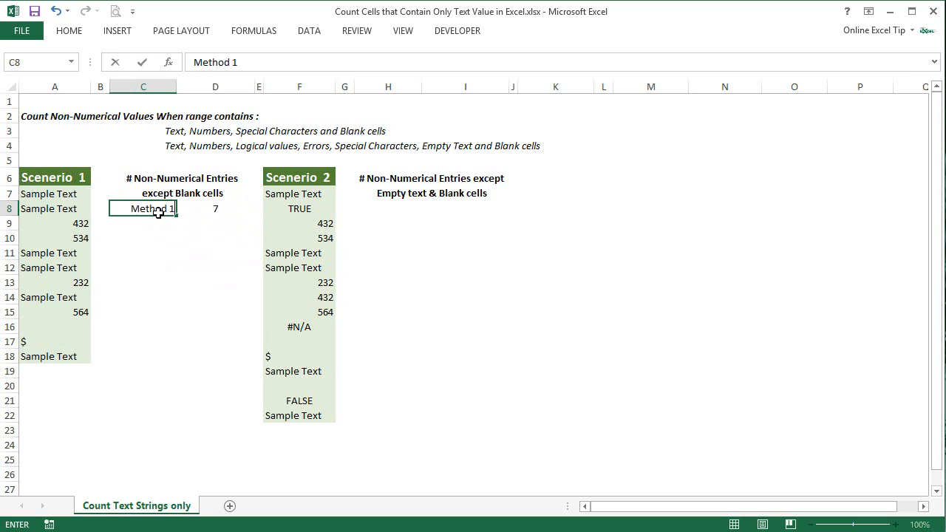
{"action": "key", "text": "Return"}
{"action": "type", "text": "Method 2"}
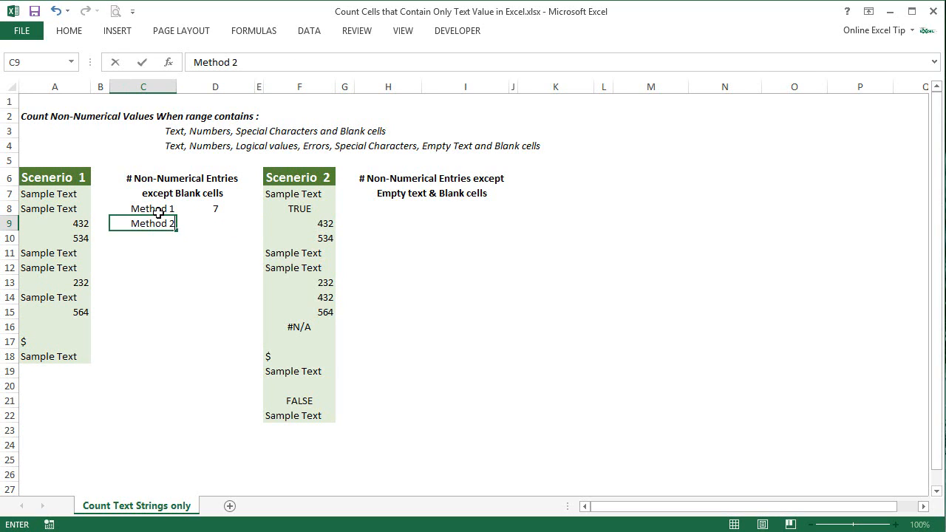
{"action": "key", "text": "Return"}
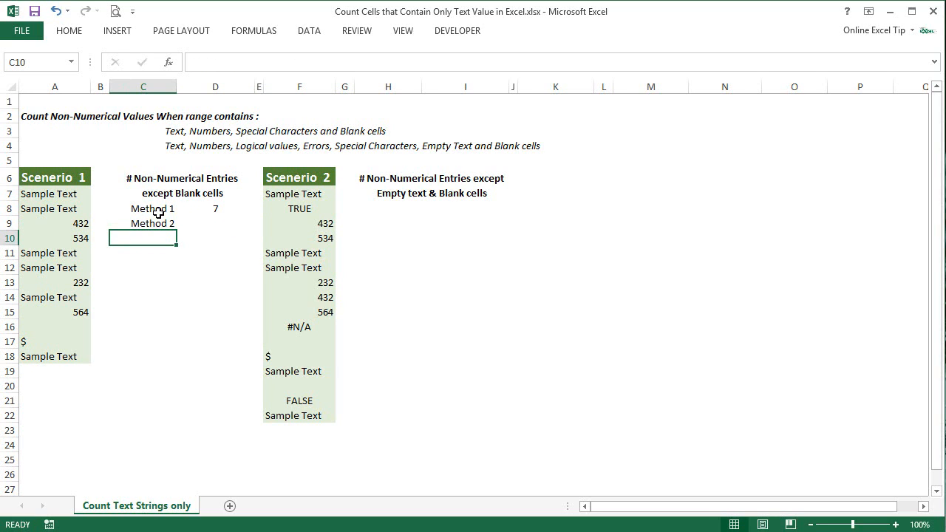
- Enter =COUNTIF(A7:A18,"*") in cell D9 as the second counting method for Scenerio 1
{"action": "left_click", "coordinate": [214, 224]}
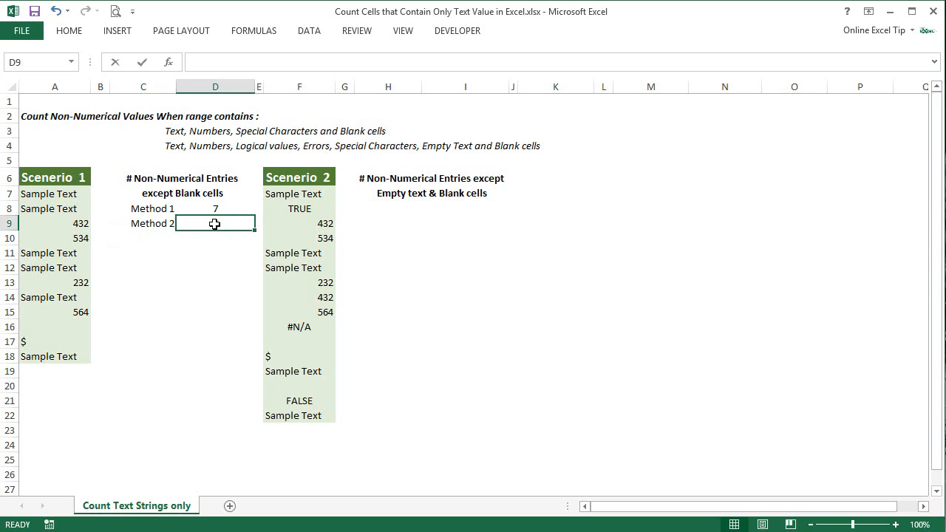
{"action": "type", "text": "=coun"}
{"action": "type", "text": "if"}
{"action": "key", "text": "Tab"}
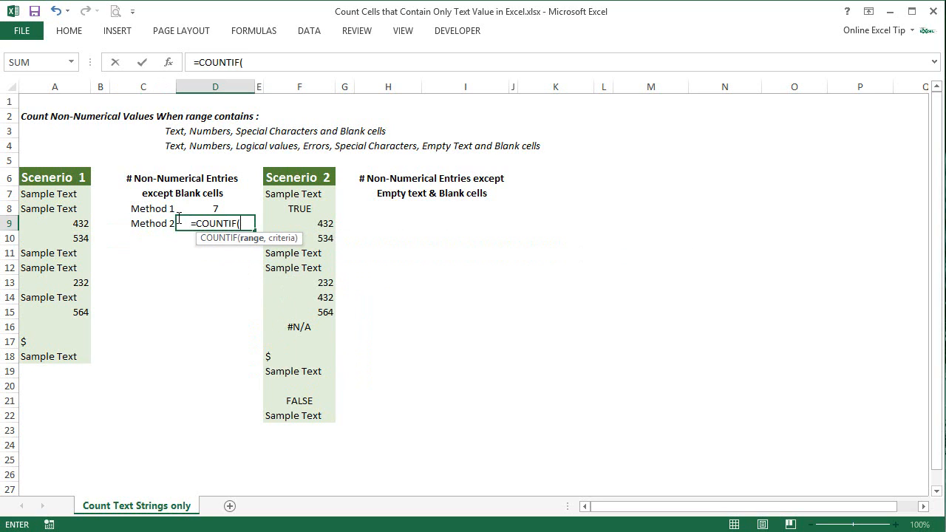
{"action": "left_click_drag", "start_coordinate": [74, 196], "coordinate": [72, 357]}
{"action": "type", "text": ","}
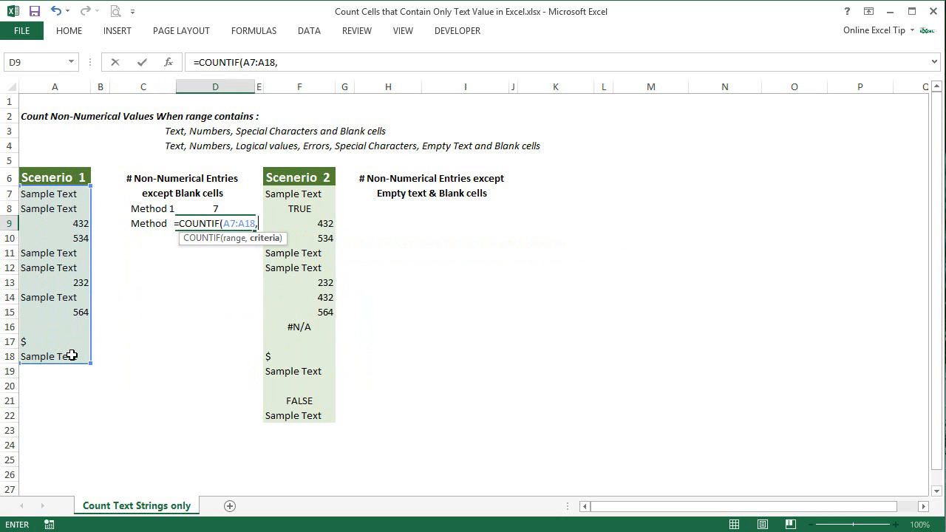
{"action": "type", "text": "\"*\""}
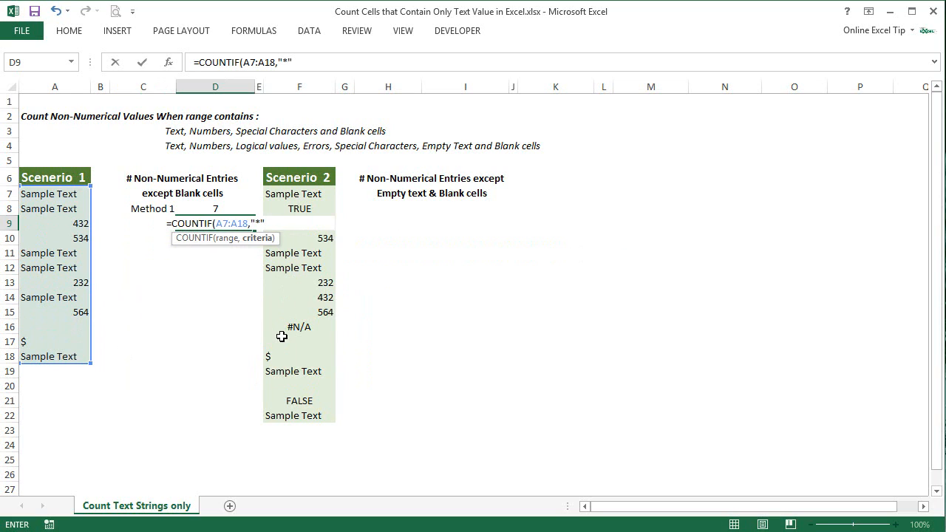
{"action": "type", "text": ")"}
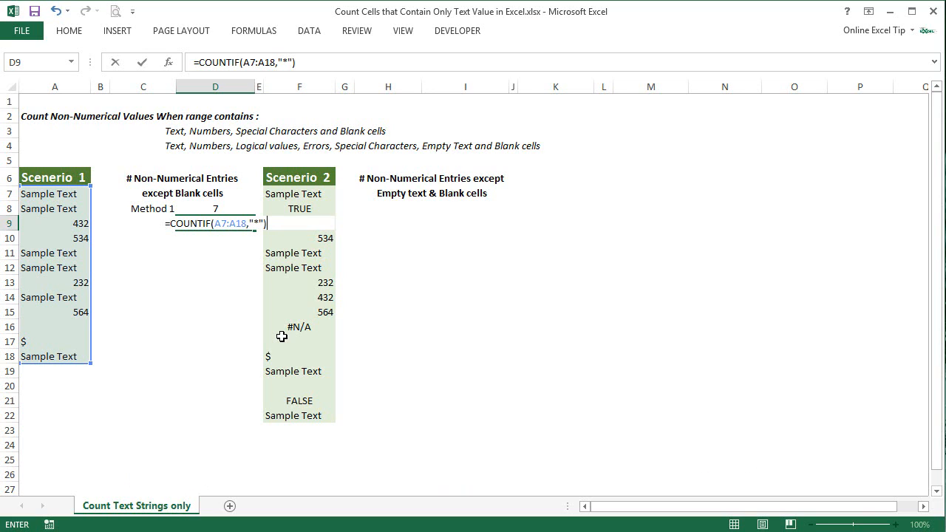
{"action": "key", "text": "Return"}
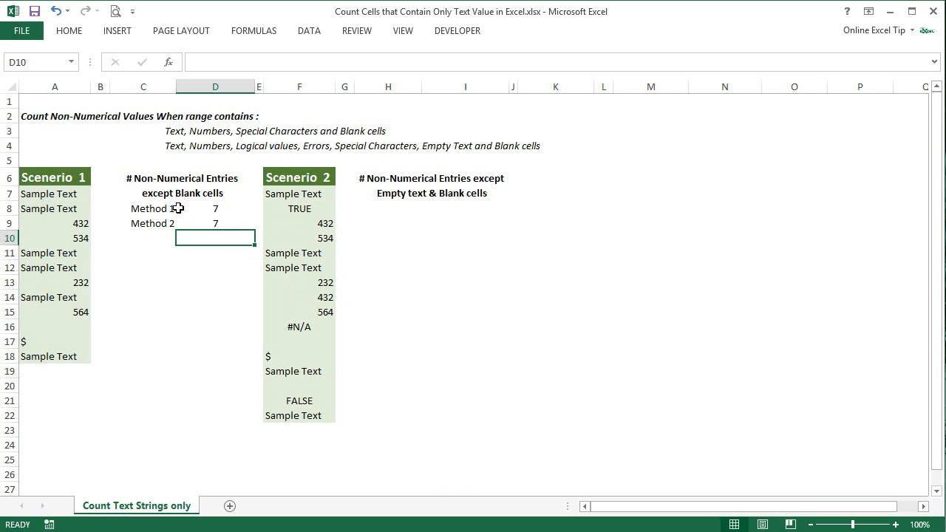
{"action": "left_click", "coordinate": [216, 220]}
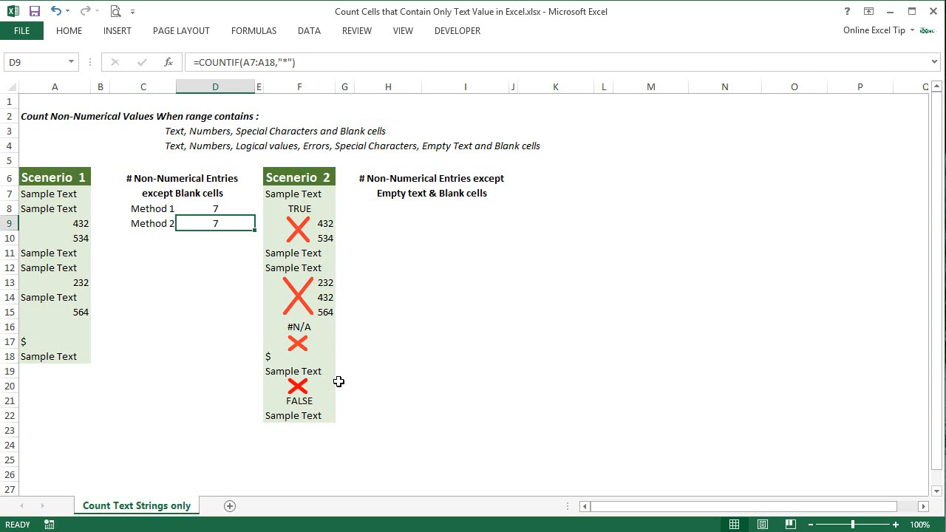
- Begin cell I8's formula with =COUNTIFS(F7:F22,"<> ",F7:F22,"*") to count Scenerio 2's text entries, excluding empty text
{"action": "left_click", "coordinate": [456, 220]}
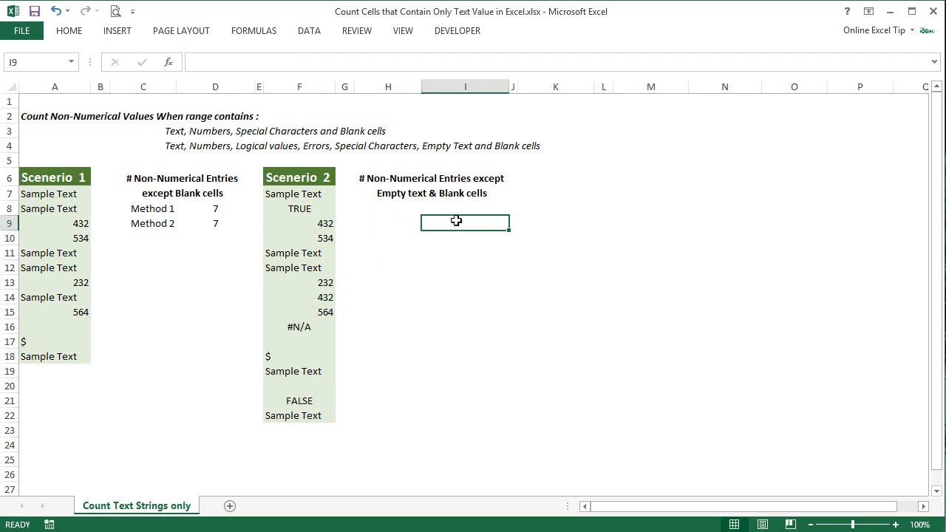
{"action": "left_click", "coordinate": [461, 209]}
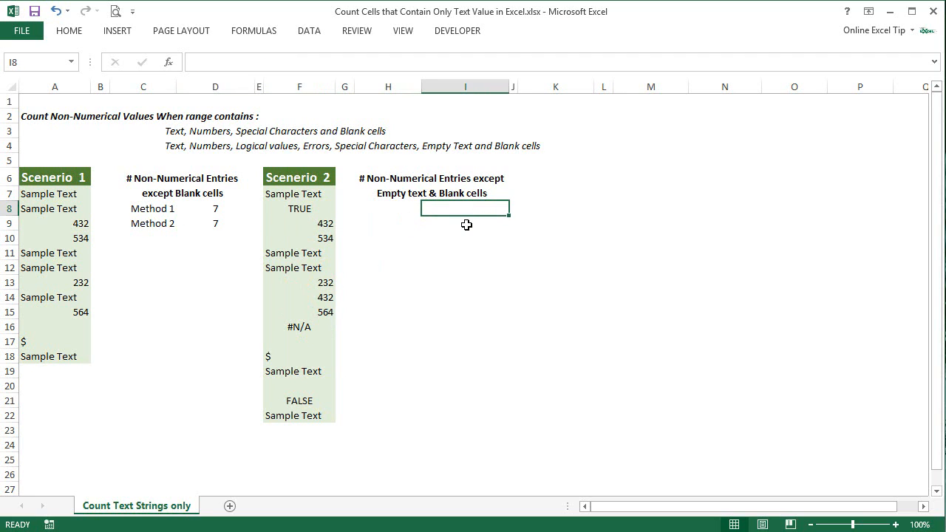
{"action": "type", "text": "=countifs"}
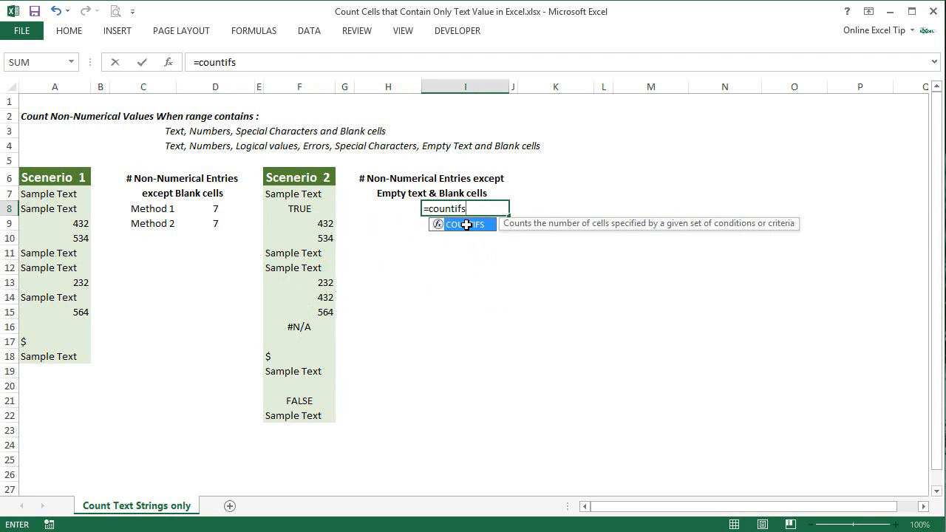
{"action": "double_click", "coordinate": [466, 224]}
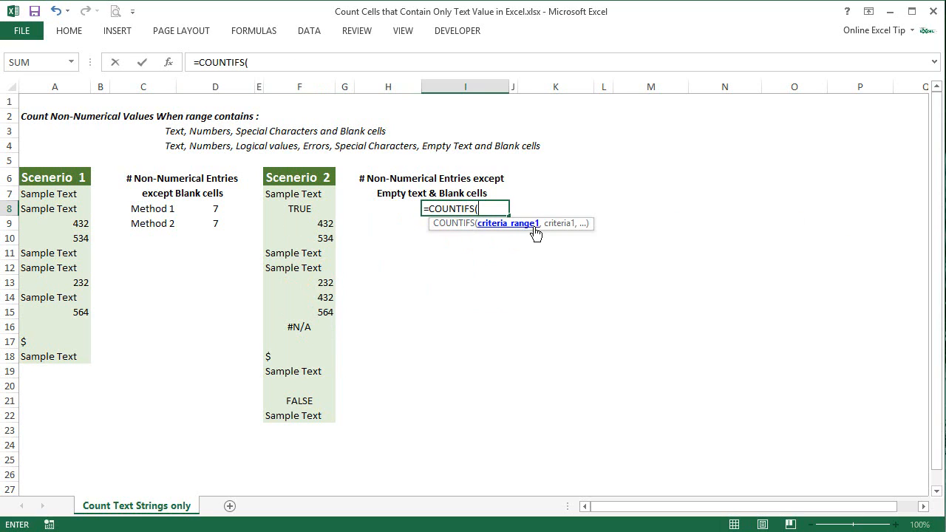
{"action": "left_click_drag", "start_coordinate": [320, 191], "coordinate": [314, 415]}
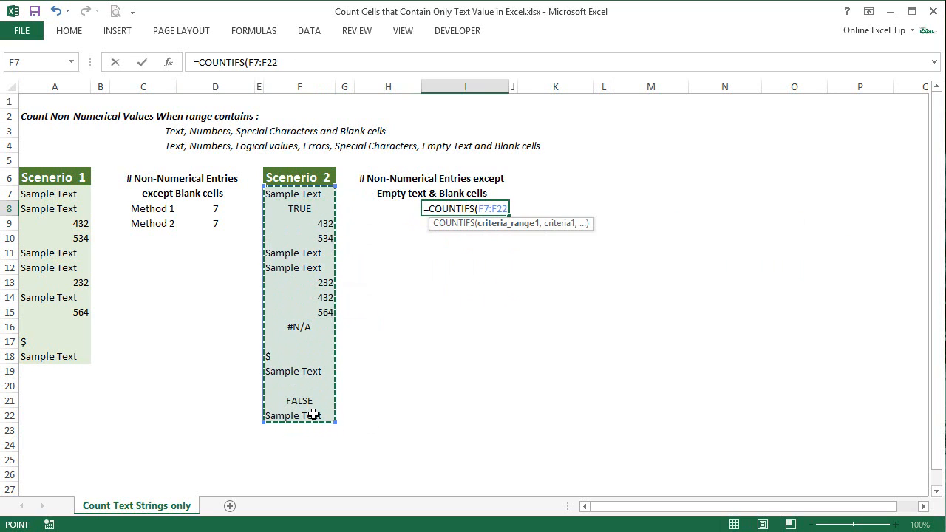
{"action": "type", "text": ",\"<>"}
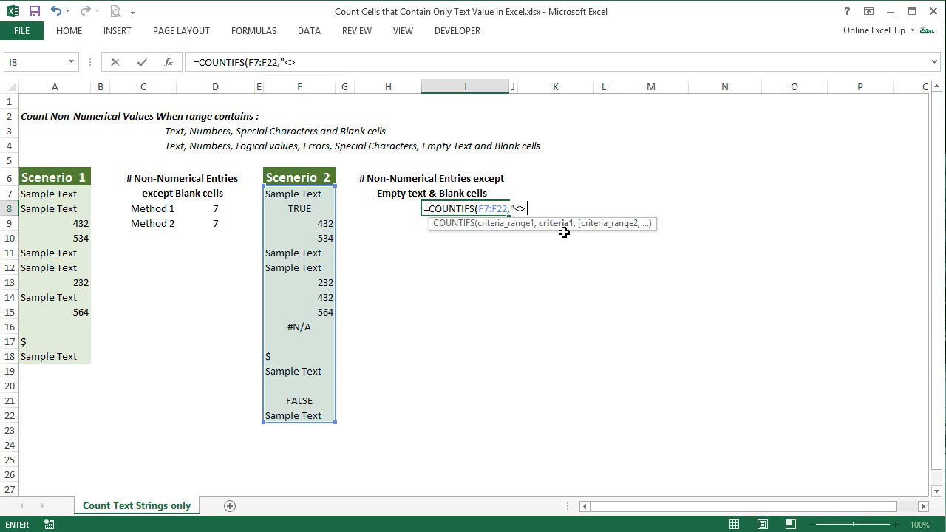
{"action": "type", "text": " \","}
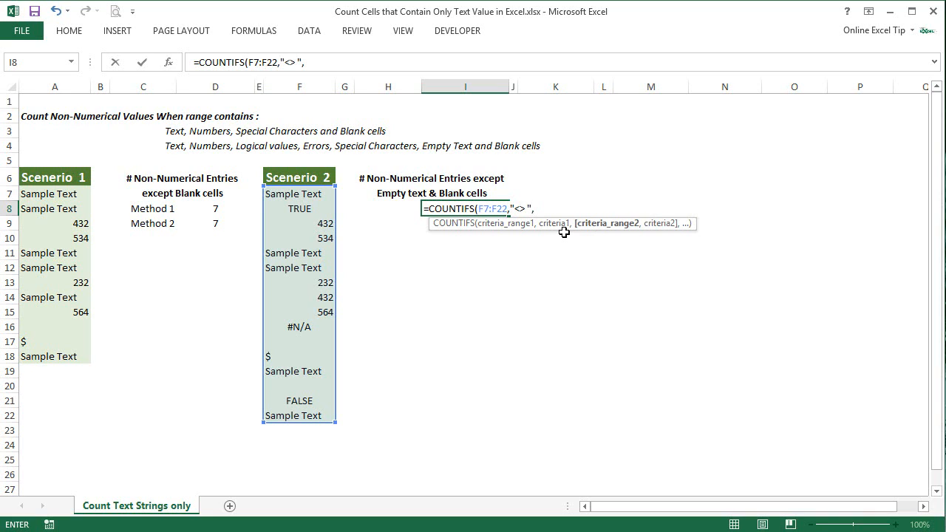
{"action": "left_click", "coordinate": [316, 194]}
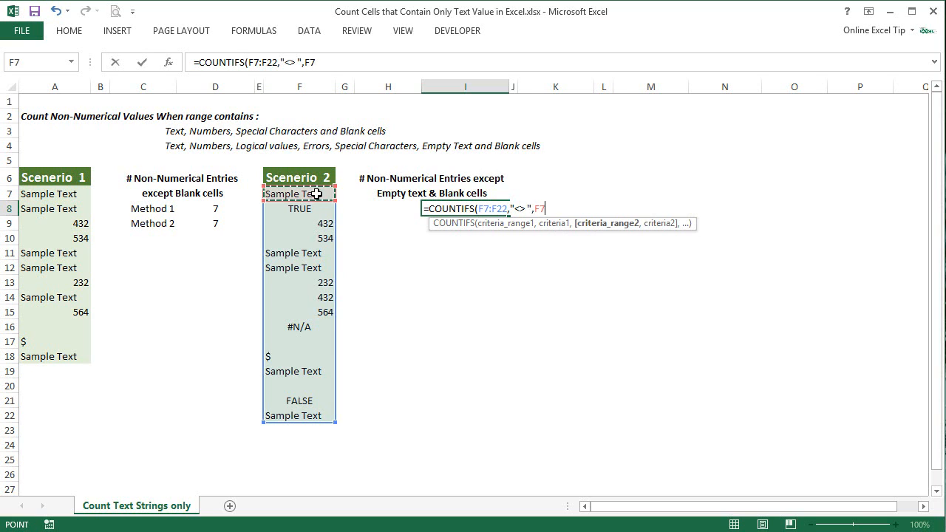
{"action": "left_click_drag", "start_coordinate": [316, 193], "coordinate": [314, 414]}
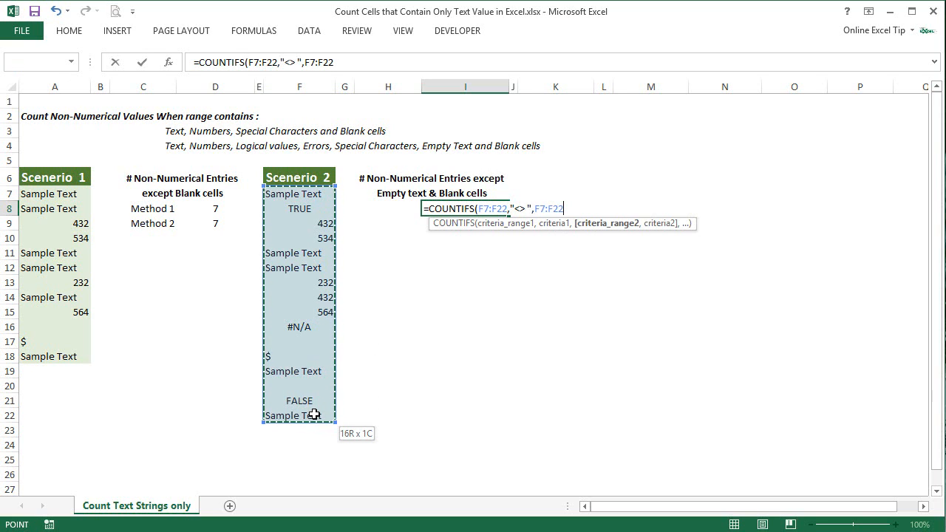
{"action": "left_click_drag", "start_coordinate": [314, 415], "coordinate": [314, 414]}
{"action": "type", "text": ",\"*"}
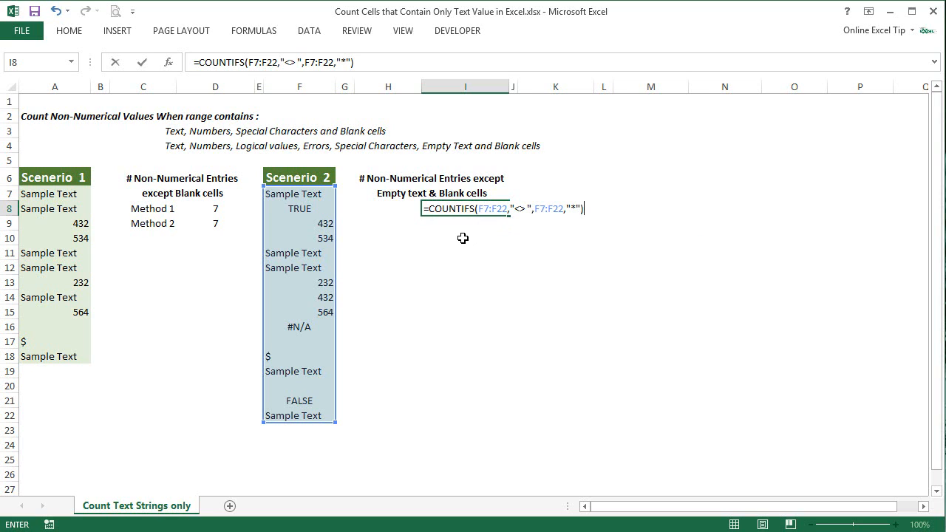
- Extend cell I8's formula with +SUM(ISLOGICAL(F7:F22)*1, to add Scenerio 2's logical values to the count
{"action": "type", "text": "+sum"}
{"action": "key", "text": "Tab"}
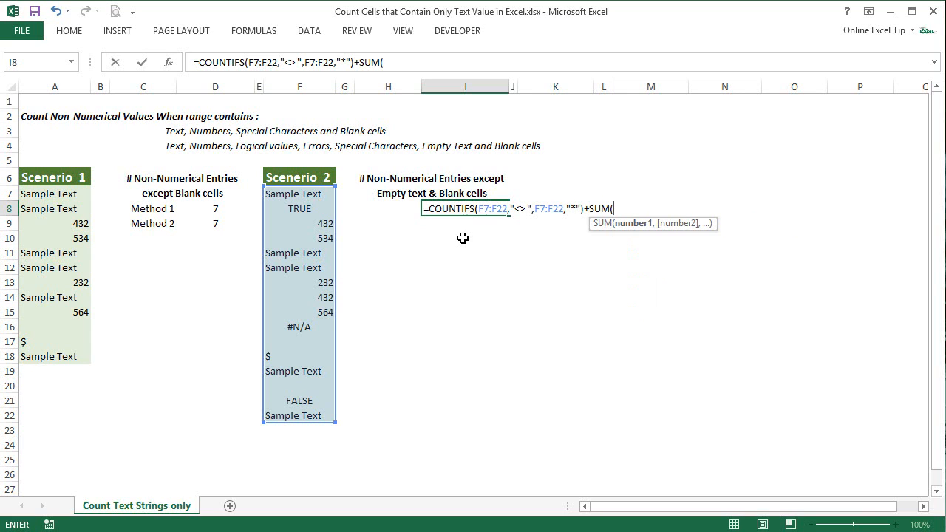
{"action": "type", "text": "islog"}
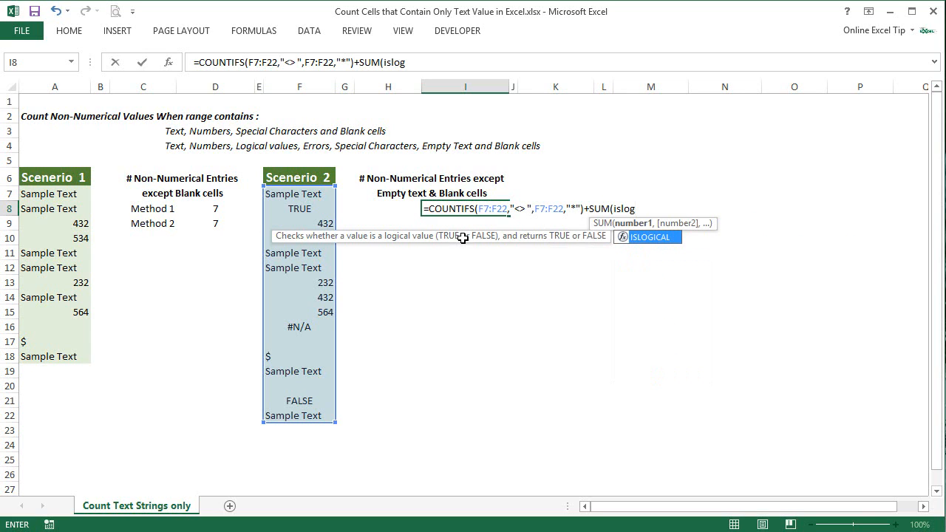
{"action": "key", "text": "Tab"}
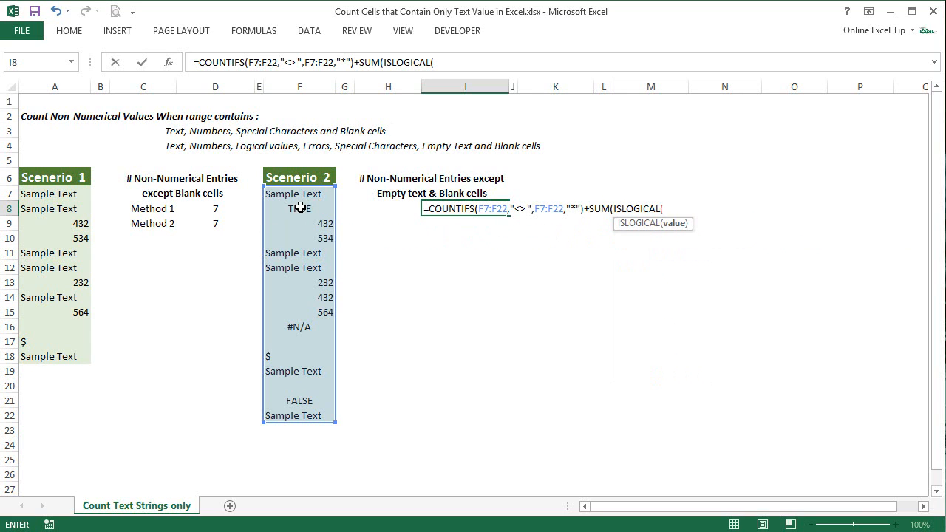
{"action": "left_click_drag", "start_coordinate": [304, 195], "coordinate": [311, 417]}
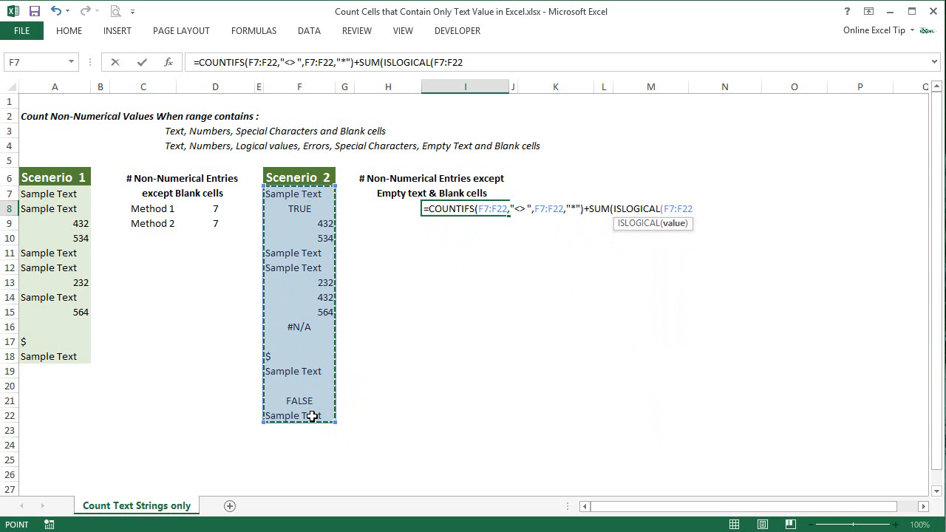
{"action": "type", "text": ")"}
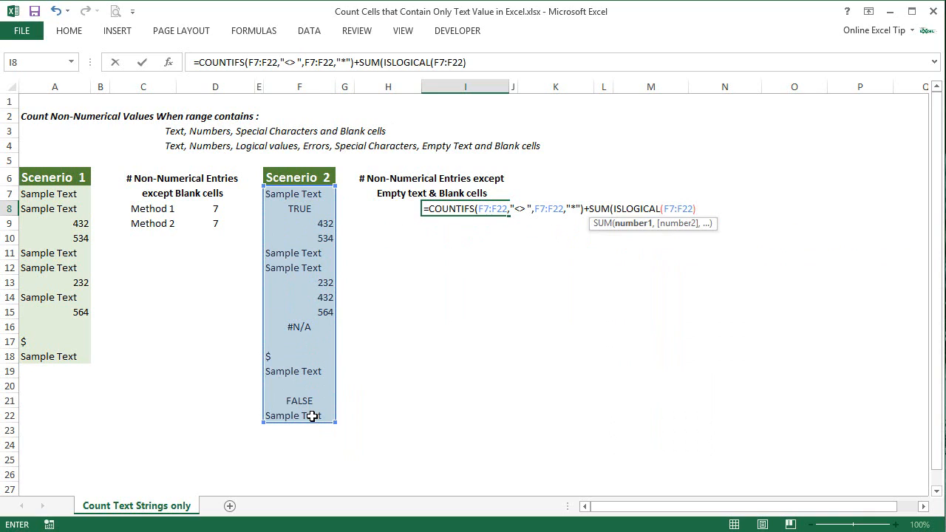
{"action": "type", "text": "*1"}
{"action": "type", "text": ","}
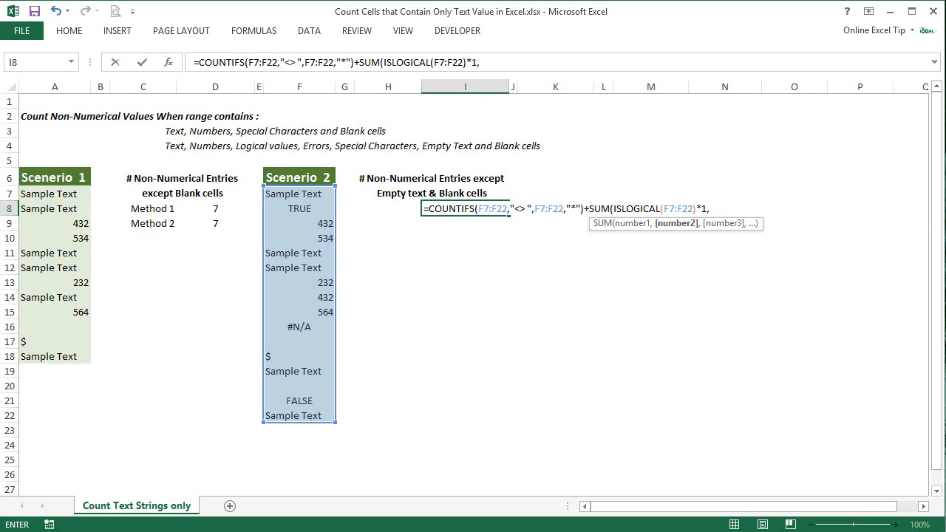
- Complete I8's SUM with ISERROR(F7:F22)*1 to count errors as well, and enter the whole formula as an array formula
{"action": "type", "text": "iserror("}
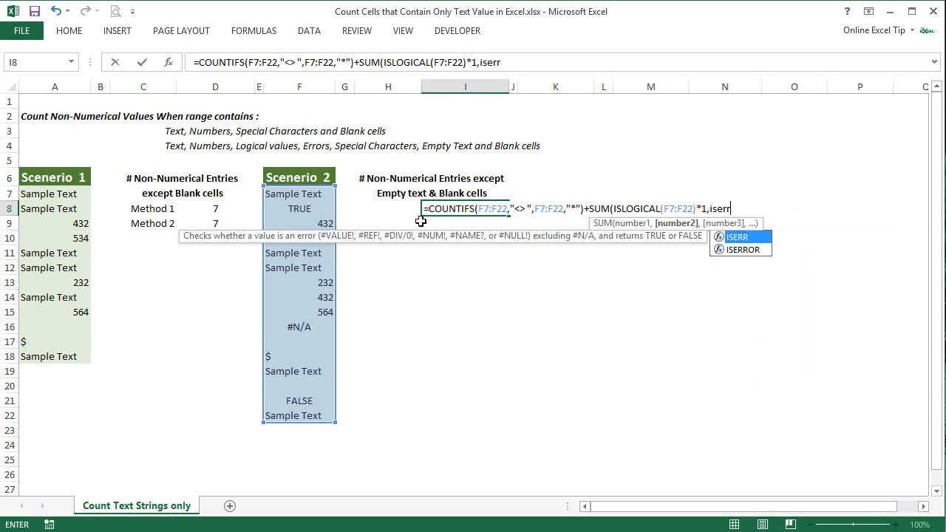
{"action": "left_click", "coordinate": [273, 194]}
{"action": "left_click_drag", "start_coordinate": [279, 231], "coordinate": [281, 416]}
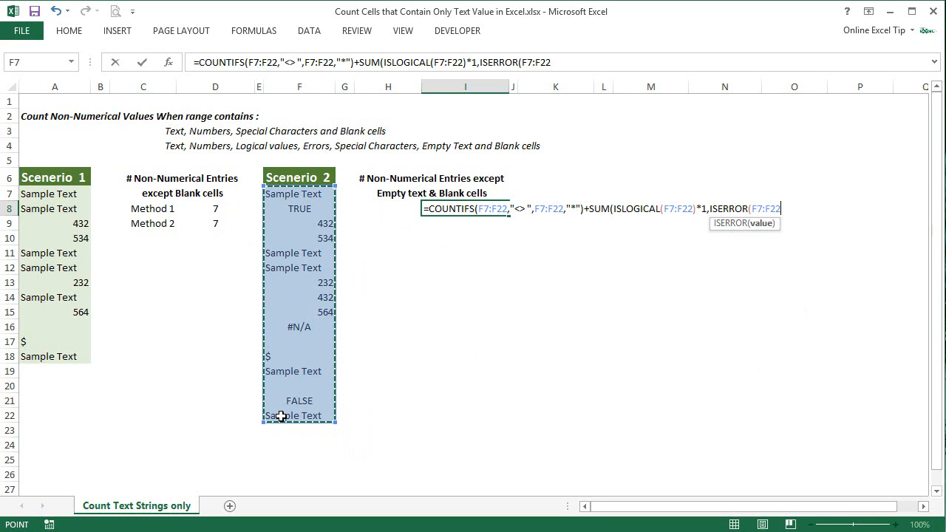
{"action": "type", "text": ")"}
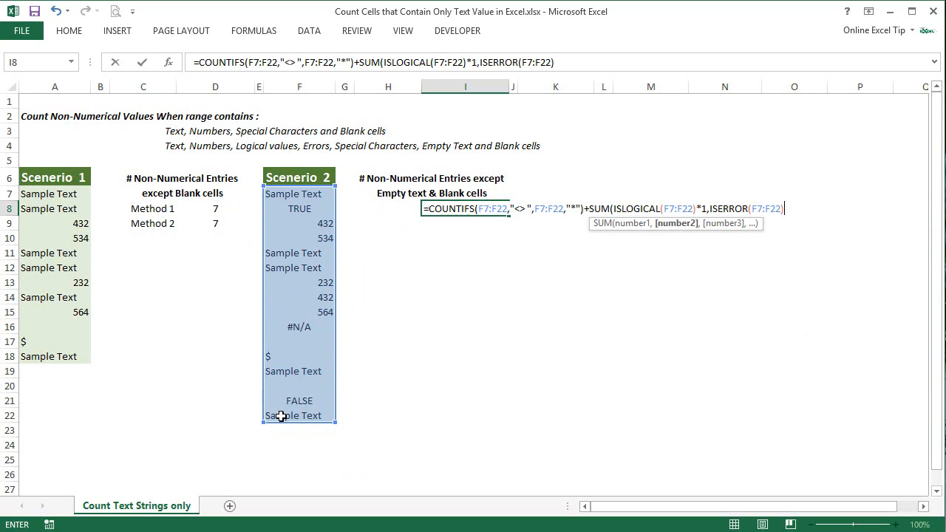
{"action": "type", "text": "*1"}
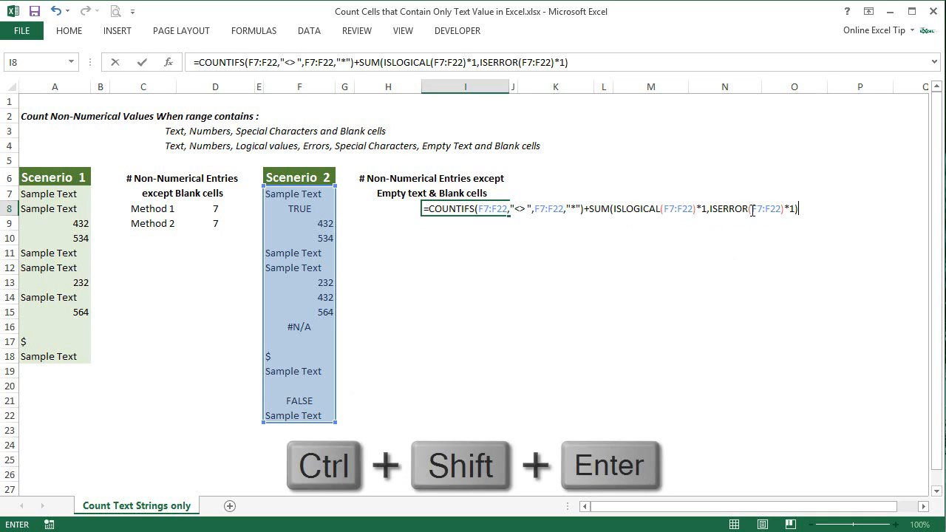
{"action": "key", "text": "ctrl+shift+Return"}
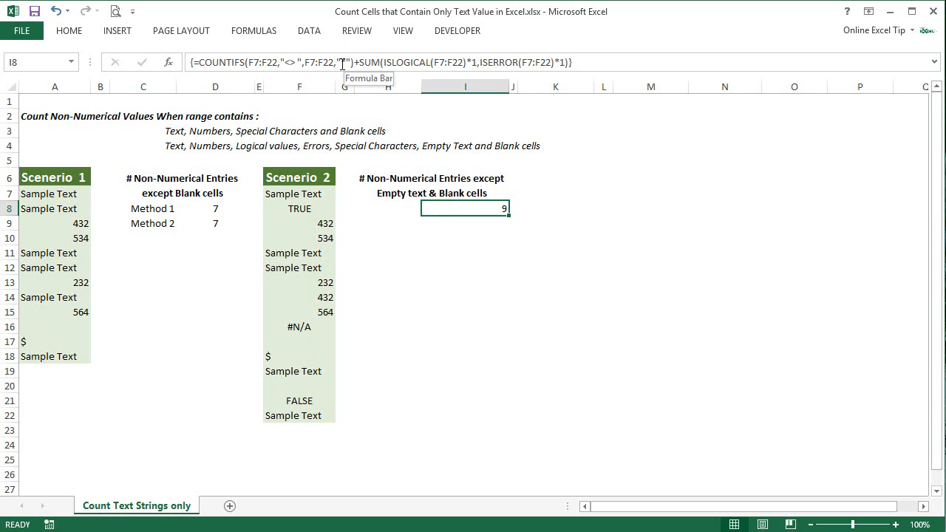
- Evaluate only the COUNTIFS part of I8's formula in place, and restore the original expression
{"action": "left_click_drag", "start_coordinate": [353, 65], "coordinate": [212, 67]}
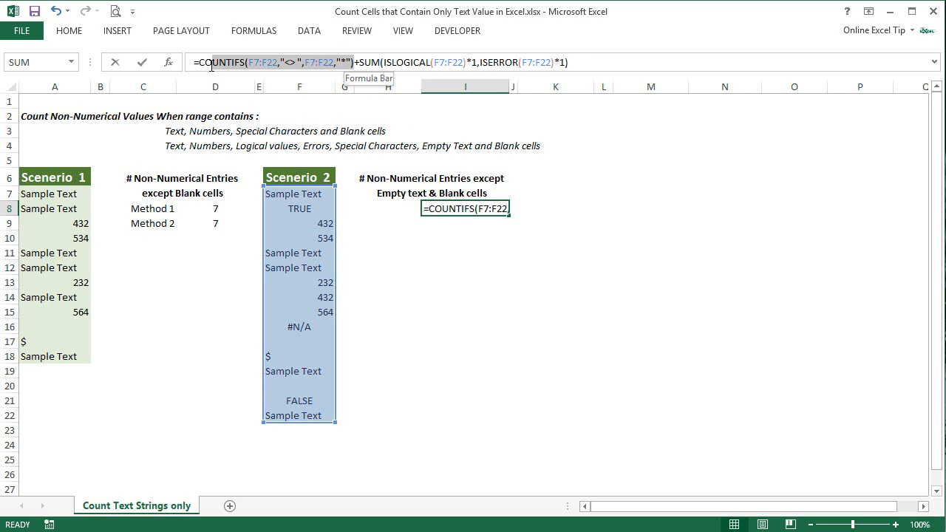
{"action": "key", "text": "F9"}
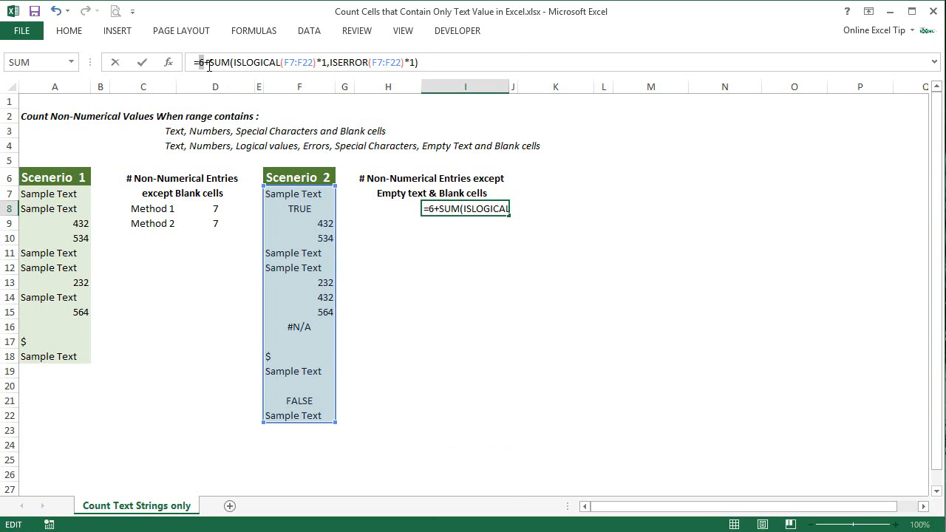
{"action": "key", "text": "ctrl+z"}
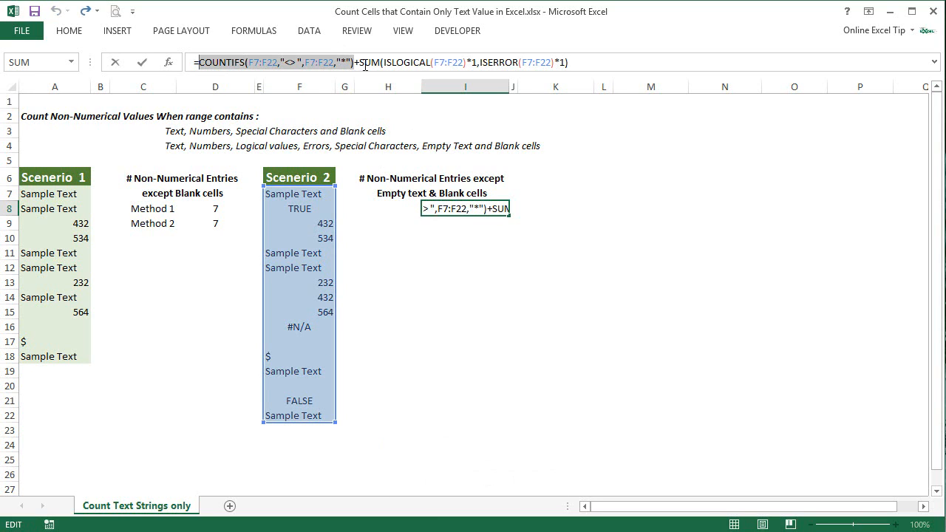
- Evaluate ISLOGICAL(F7:F22) in I8's formula, first alone and again including *1, restoring the expression each time
{"action": "left_click_drag", "start_coordinate": [383, 62], "coordinate": [472, 63]}
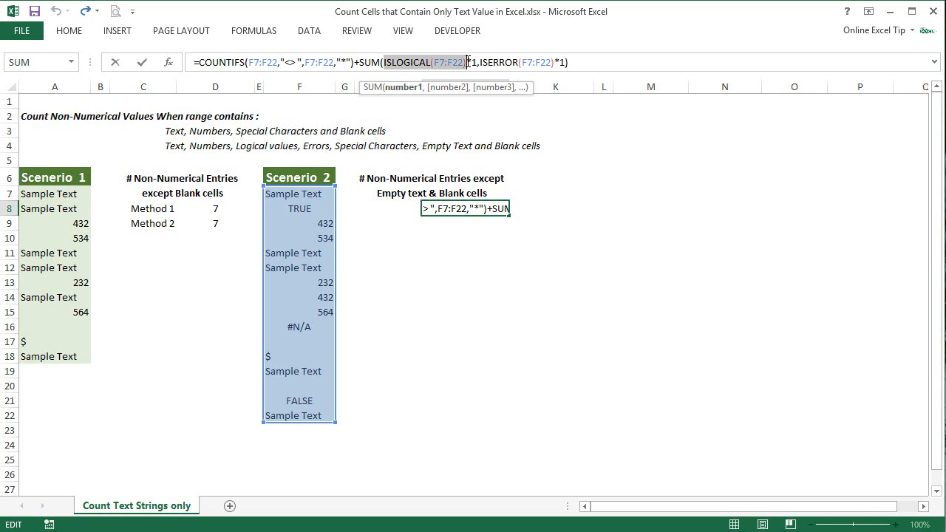
{"action": "key", "text": "F9"}
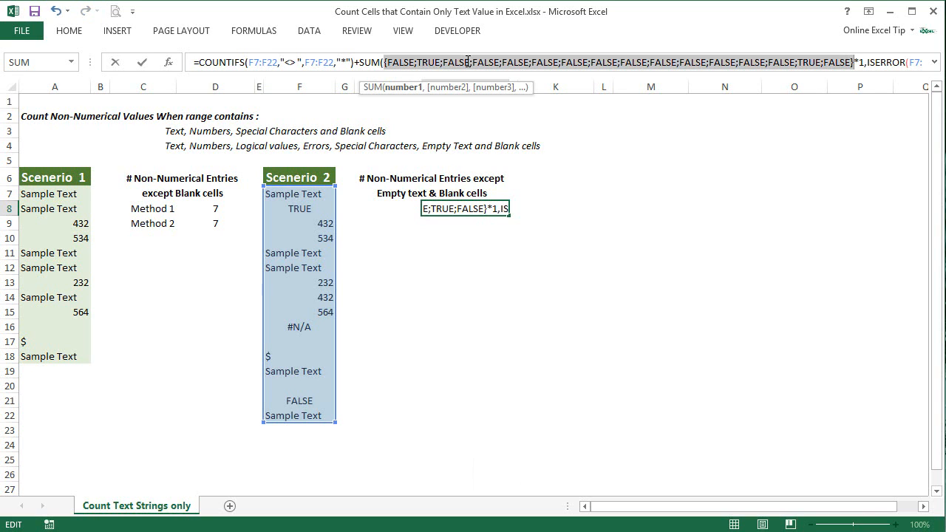
{"action": "key", "text": "ctrl+z"}
{"action": "left_click_drag", "start_coordinate": [468, 62], "coordinate": [384, 63]}
{"action": "key", "text": "F9"}
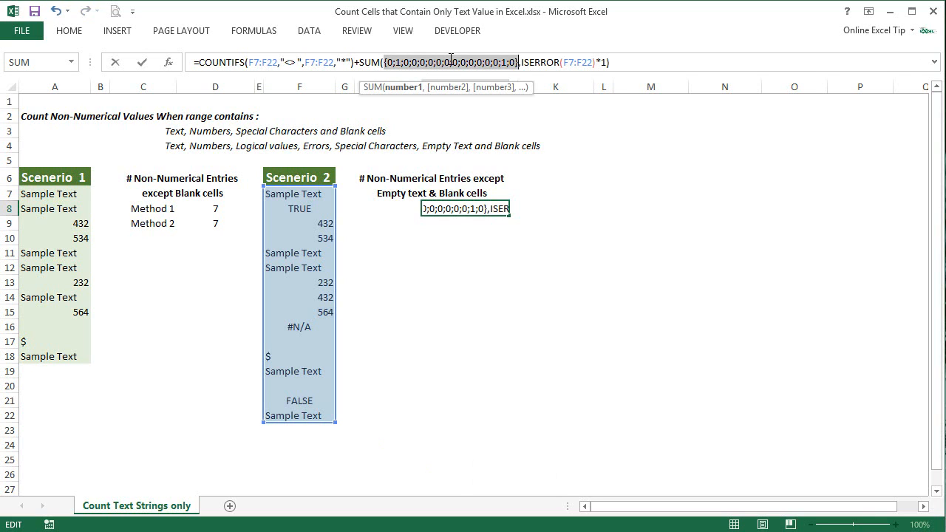
{"action": "key", "text": "ctrl+z"}
- Evaluate the ISERROR(F7:F22)*1 argument of I8's formula in place, and restore the expression
{"action": "left_click_drag", "start_coordinate": [480, 62], "coordinate": [566, 62]}
{"action": "key", "text": "F9"}
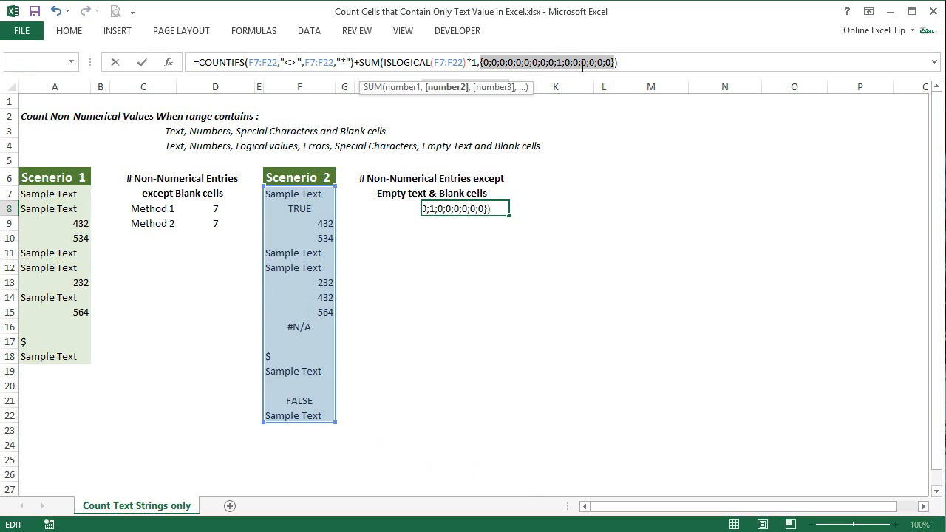
{"action": "key", "text": "ctrl+z"}
- Evaluate the entire SUM part of I8's formula, restore the expression, and leave the cell
{"action": "left_click", "coordinate": [453, 62]}
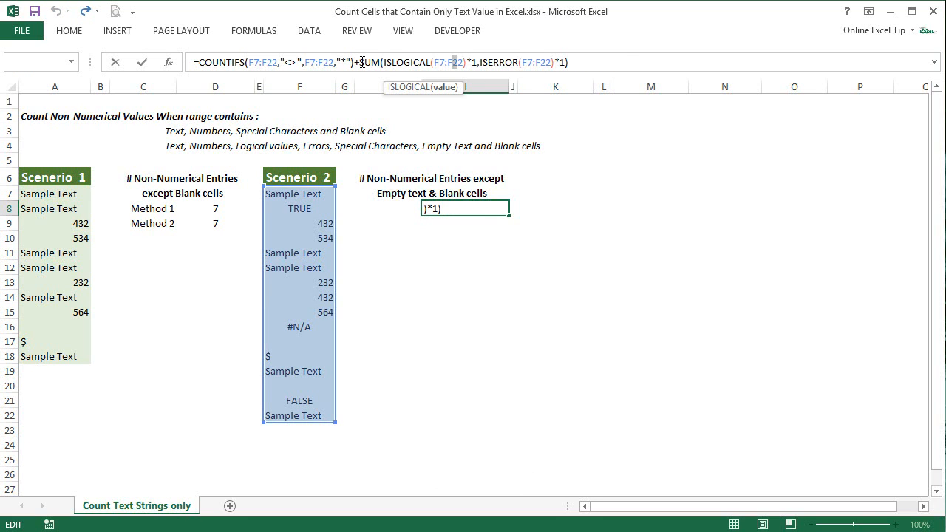
{"action": "left_click_drag", "start_coordinate": [359, 63], "coordinate": [570, 65]}
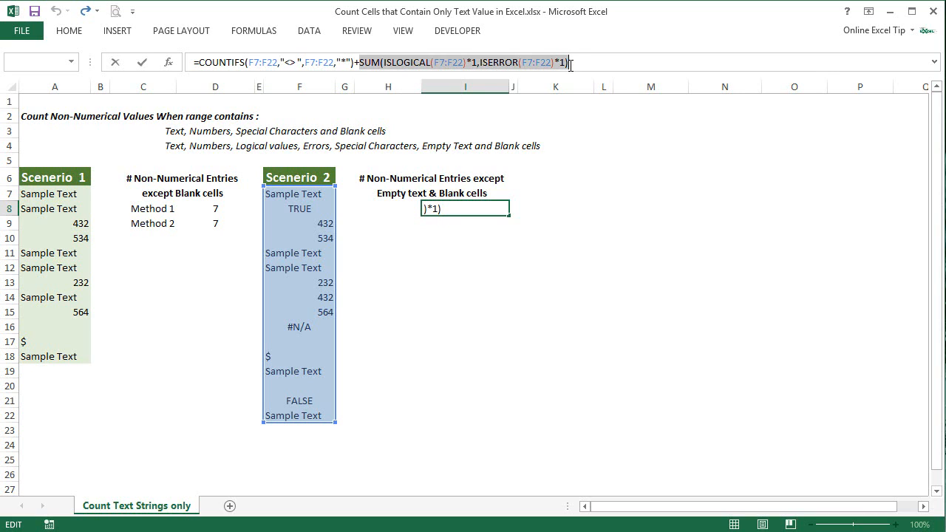
{"action": "key", "text": "F9"}
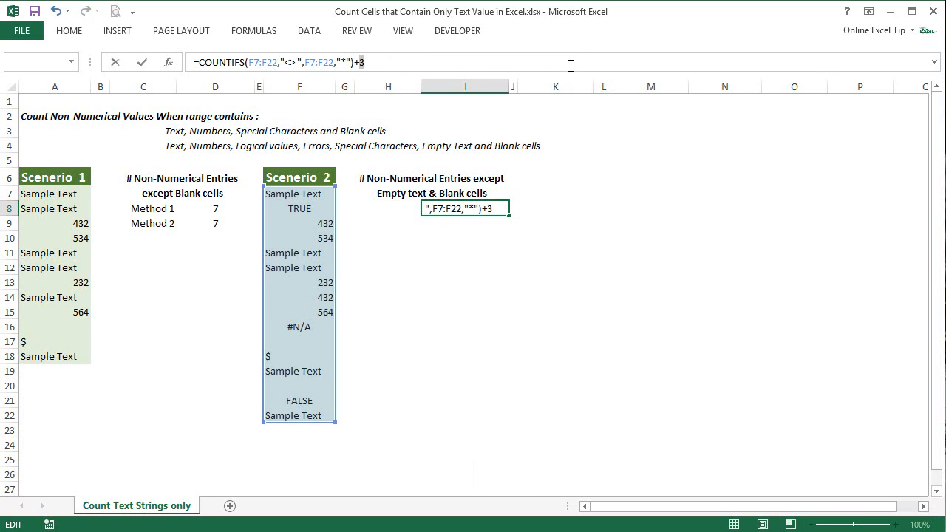
{"action": "key", "text": "ctrl+z"}
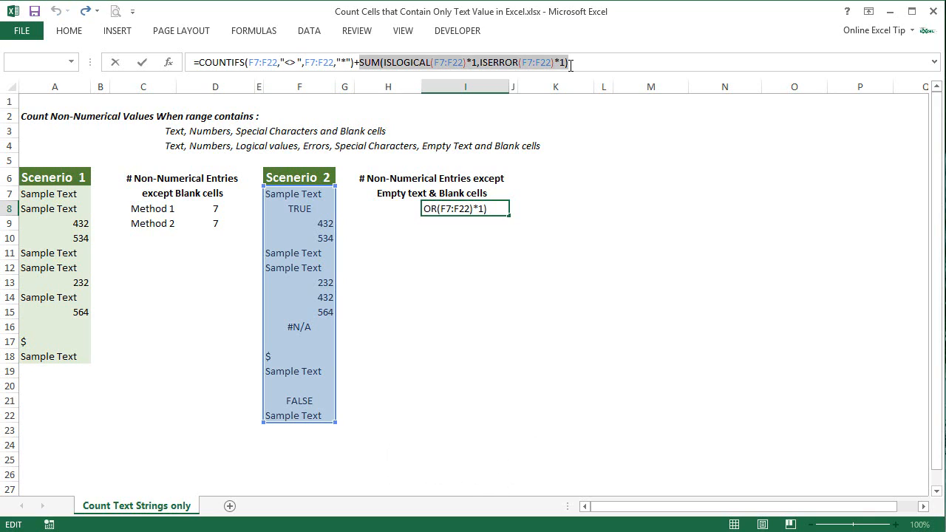
{"action": "left_click", "coordinate": [513, 252]}
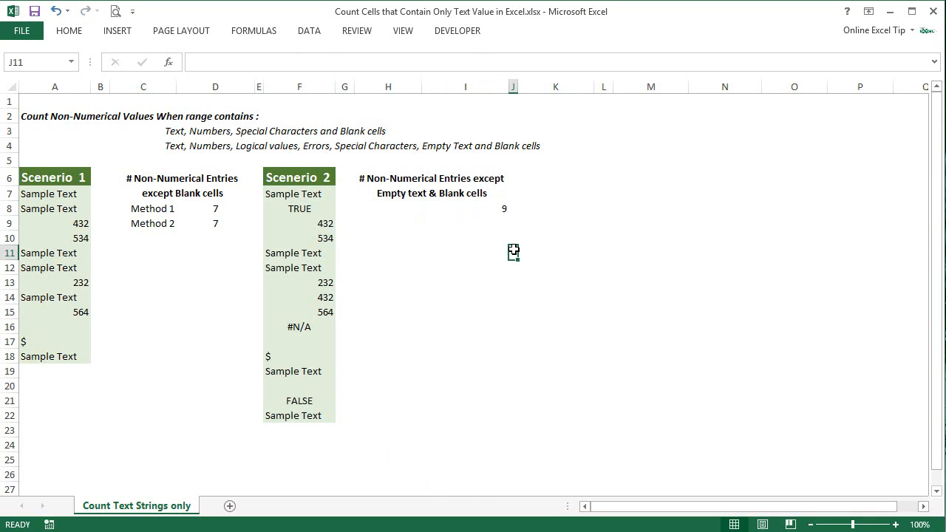